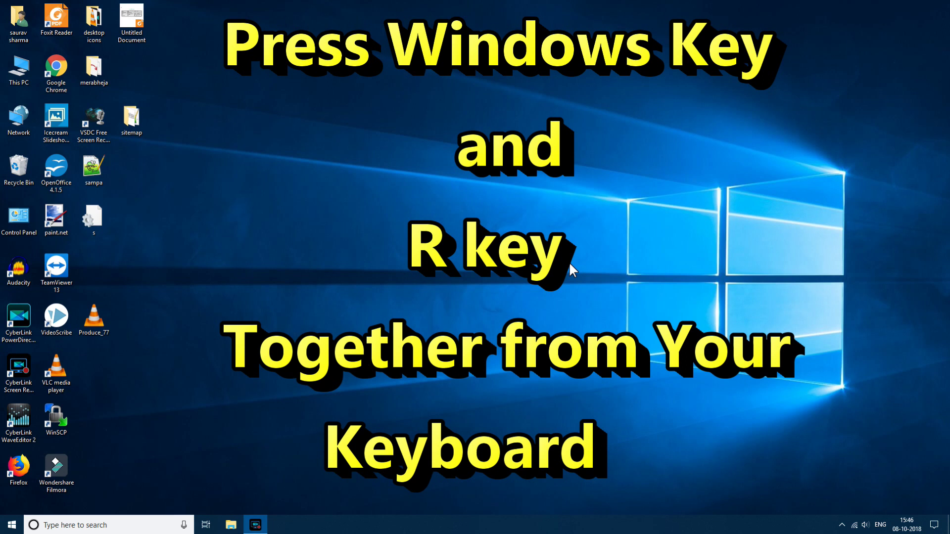
# Step: Run services.msc from the Win+R Run dialog to launch the Services manager
pyautogui.press('super+r')
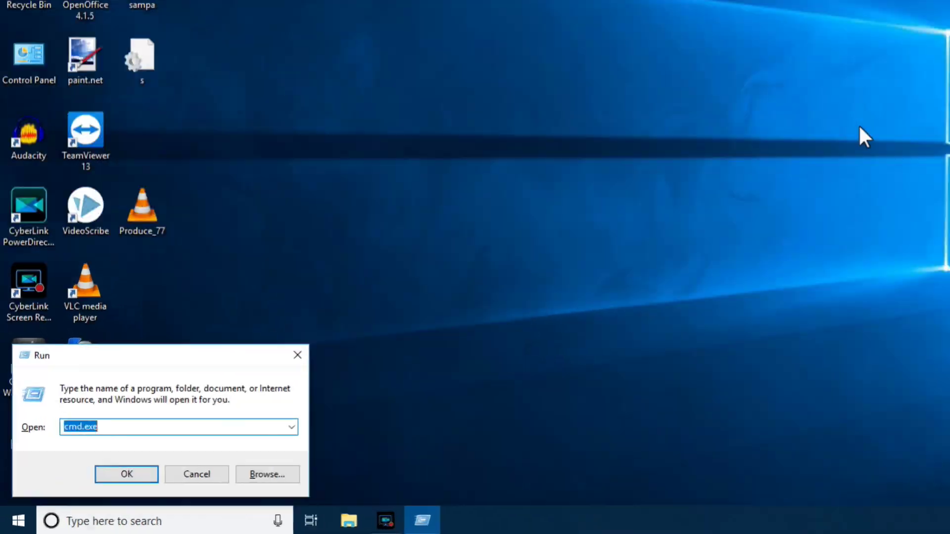
pyautogui.write('service')
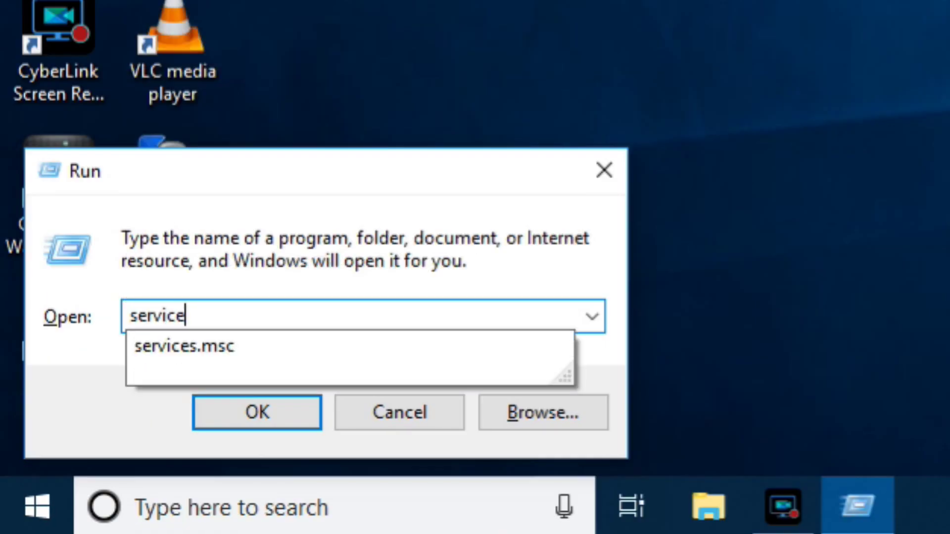
pyautogui.write('s.msc')
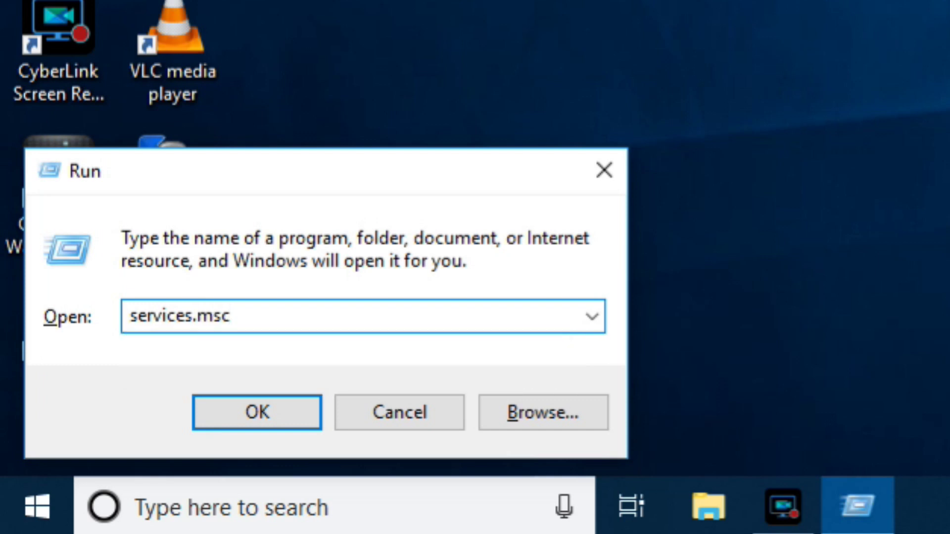
pyautogui.click(293, 430)
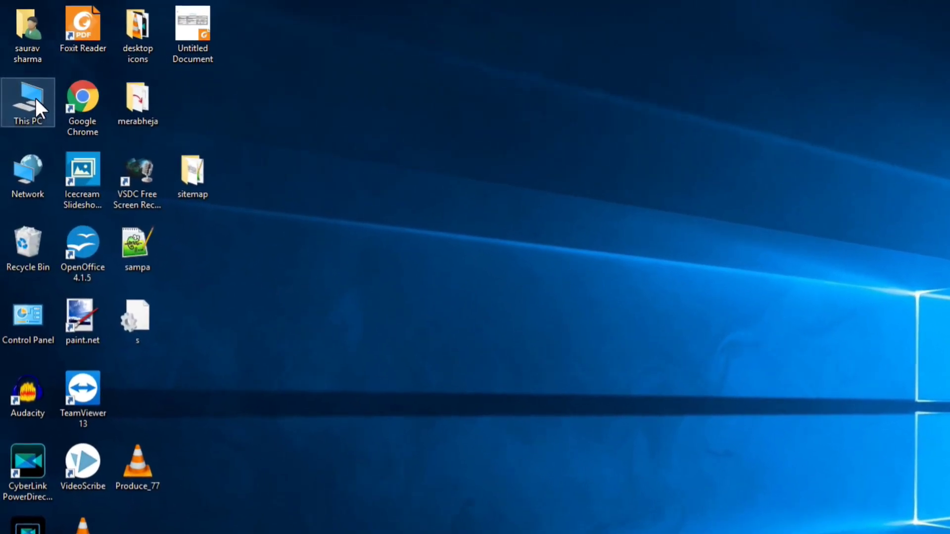
# Step: Browse from This PC through OS (C:), Windows and SoftwareDistribution into DataStore
pyautogui.doubleClick(32, 93)
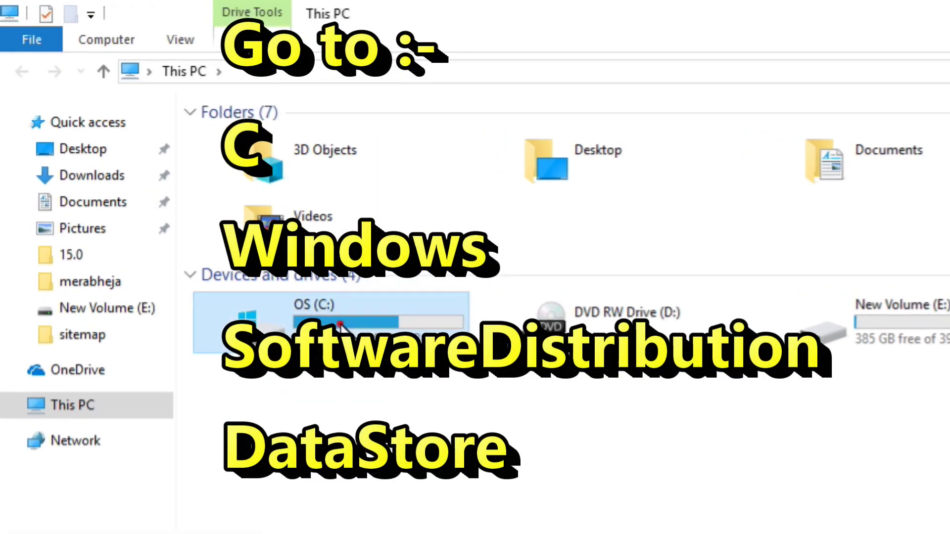
pyautogui.doubleClick(342, 330)
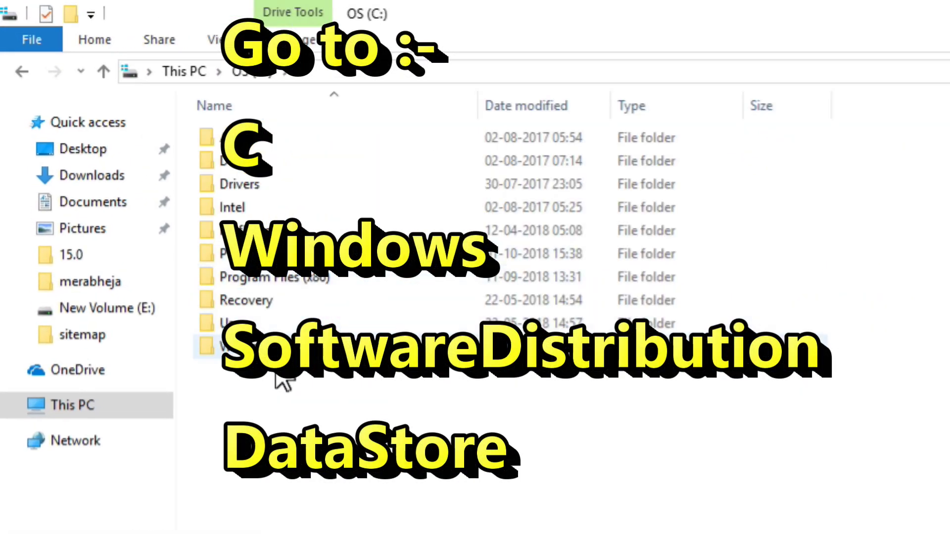
pyautogui.click(223, 346)
pyautogui.doubleClick(327, 349)
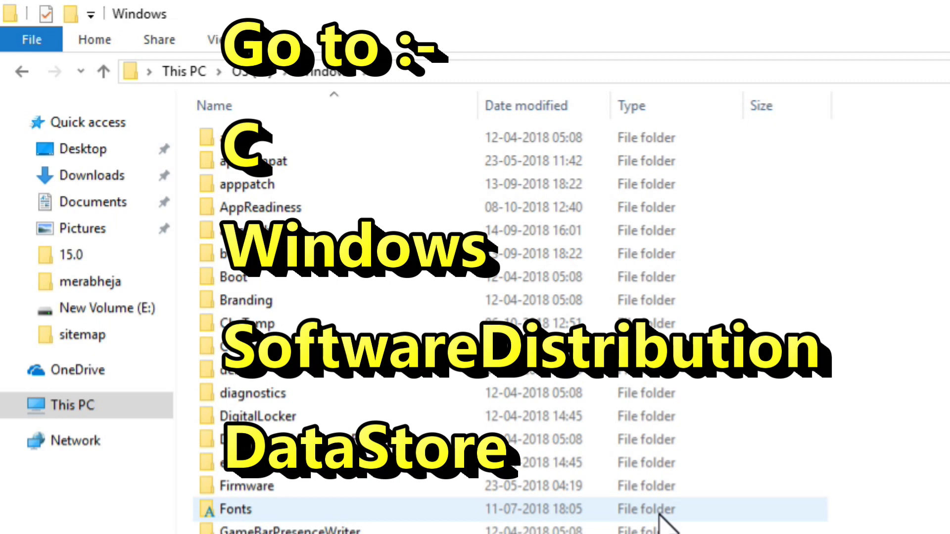
pyautogui.scroll(-15, 664, 519)
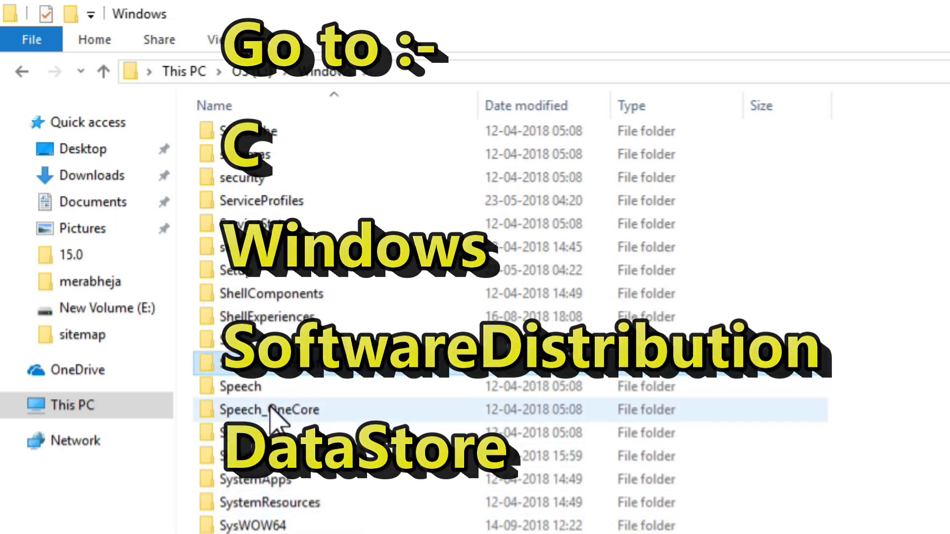
pyautogui.doubleClick(329, 364)
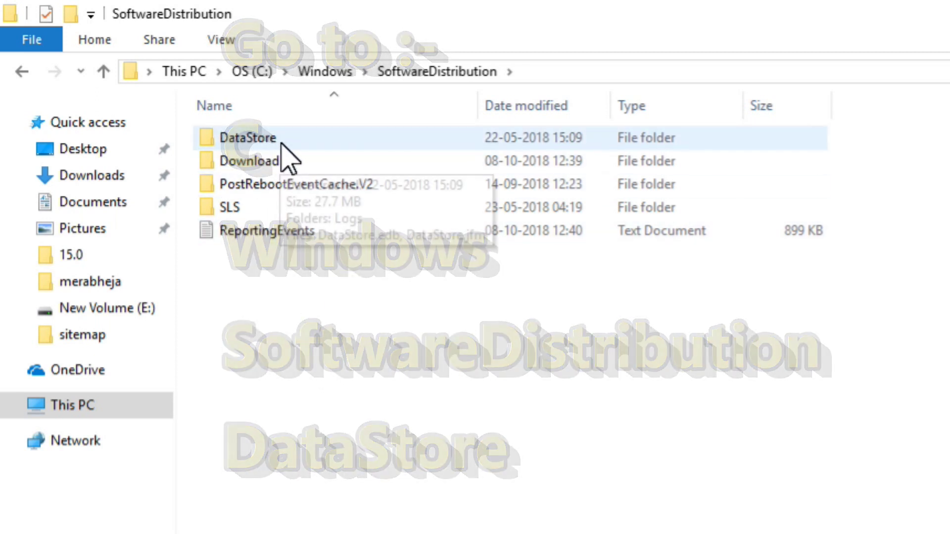
pyautogui.doubleClick(289, 158)
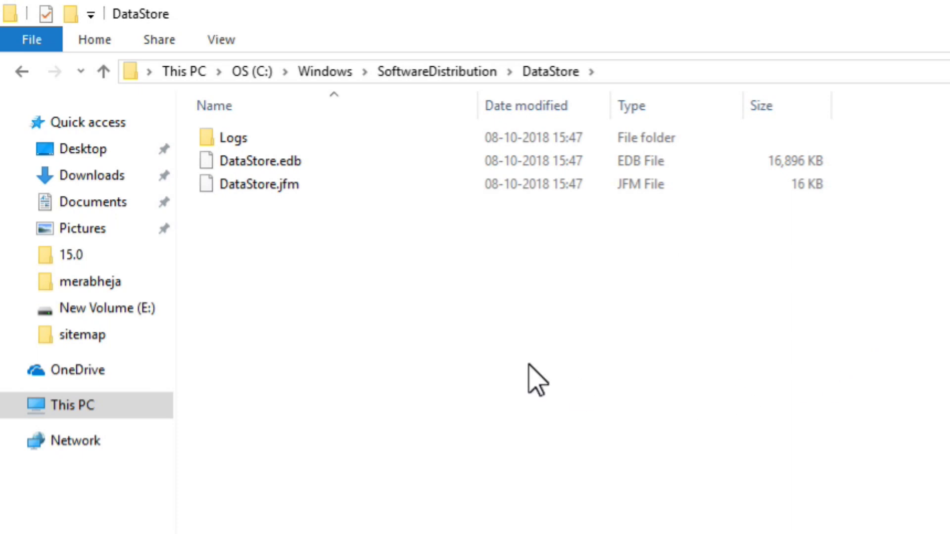
# Step: Select Logs, DataStore.edb and DataStore.jfm, bring up their context menu, and reposition Services
pyautogui.moveTo(130, 153); pyautogui.dragTo(118, 64)
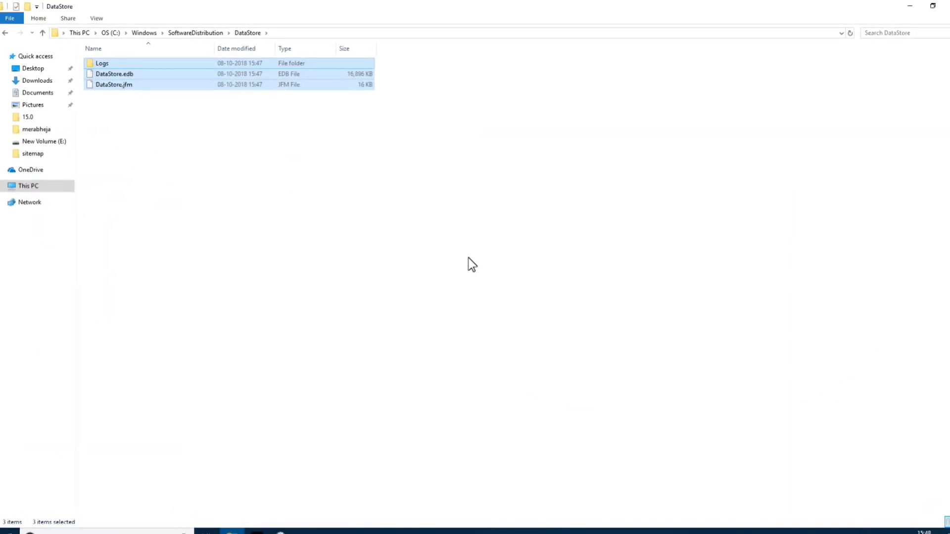
pyautogui.rightClick(144, 83)
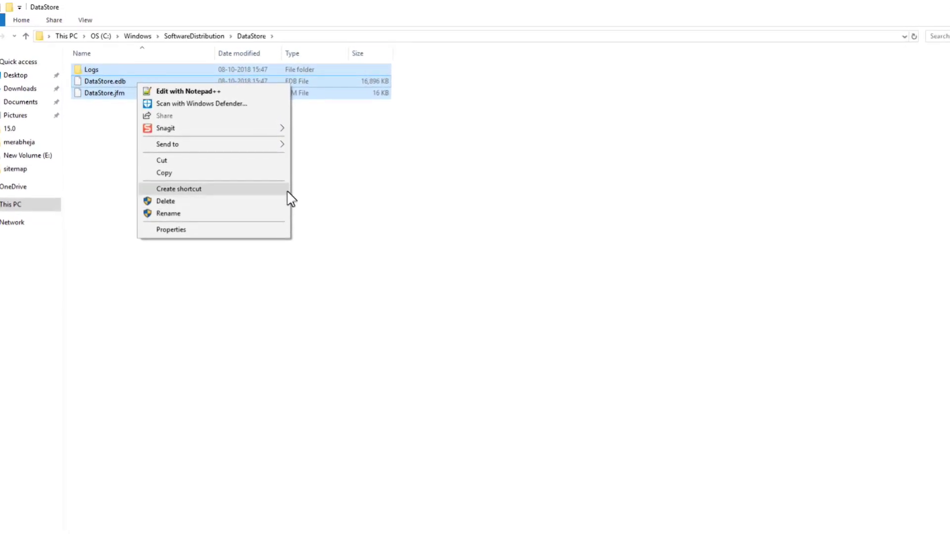
pyautogui.click(396, 202)
pyautogui.moveTo(158, 183); pyautogui.dragTo(87, 78)
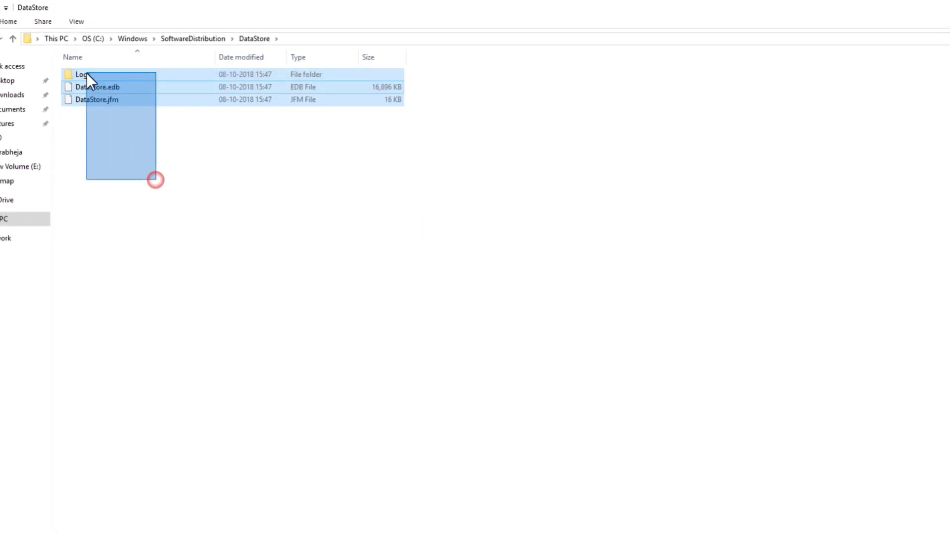
pyautogui.rightClick(87, 79)
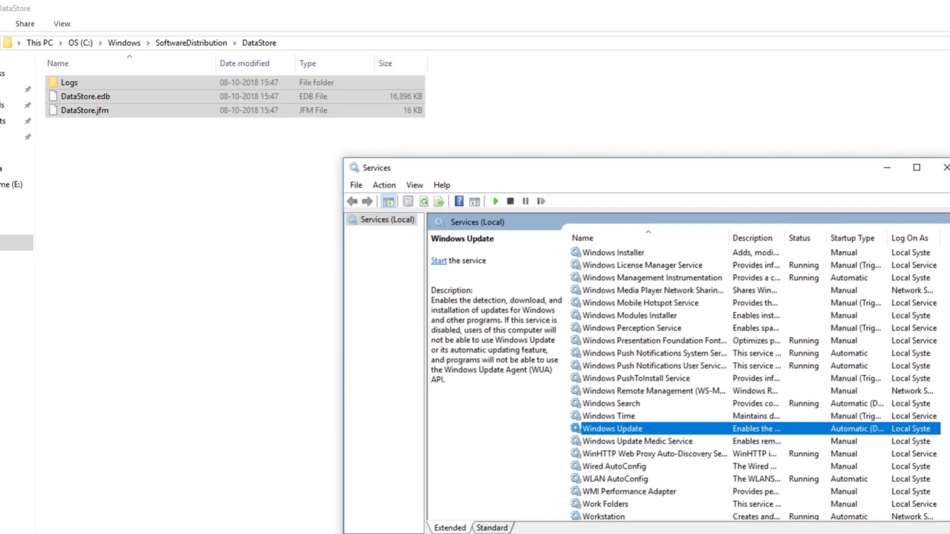
pyautogui.moveTo(594, 168); pyautogui.dragTo(349, 70)
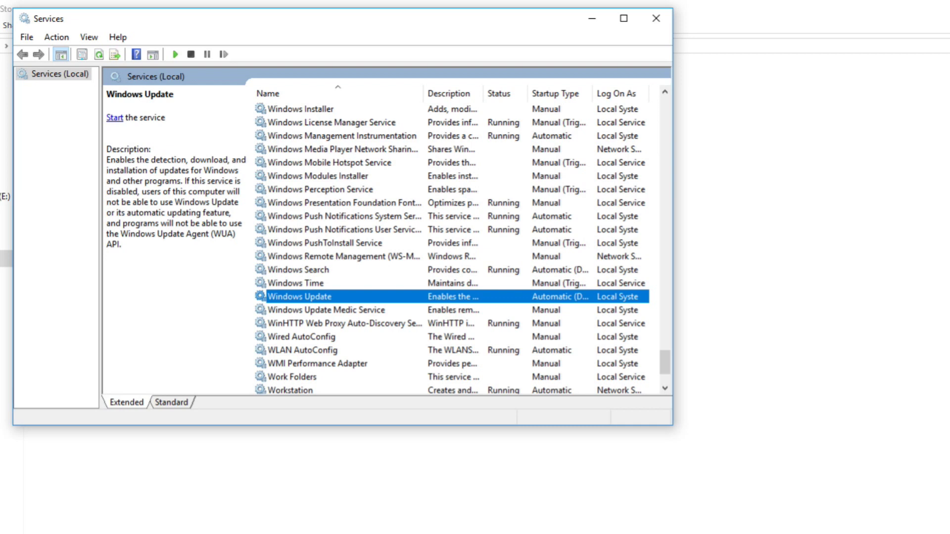
# Step: Start the selected Windows Update service with the Start the service link
pyautogui.click(115, 117)
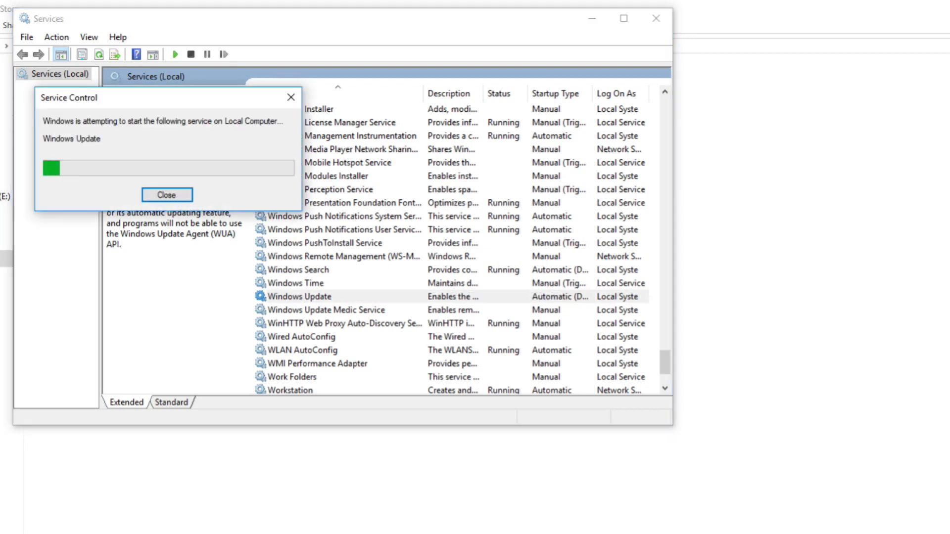